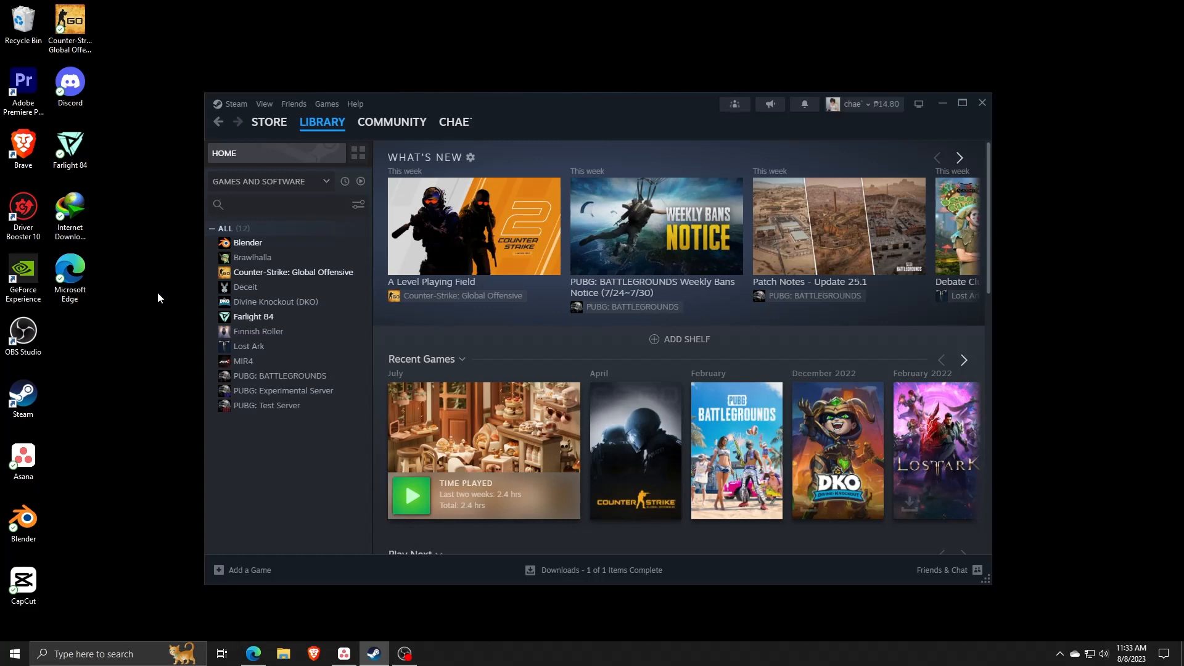
Select Counter-Strike: Global Offensive from the library so its game page with Play is shown.
{"action": "left_click", "coordinate": [237, 199]}
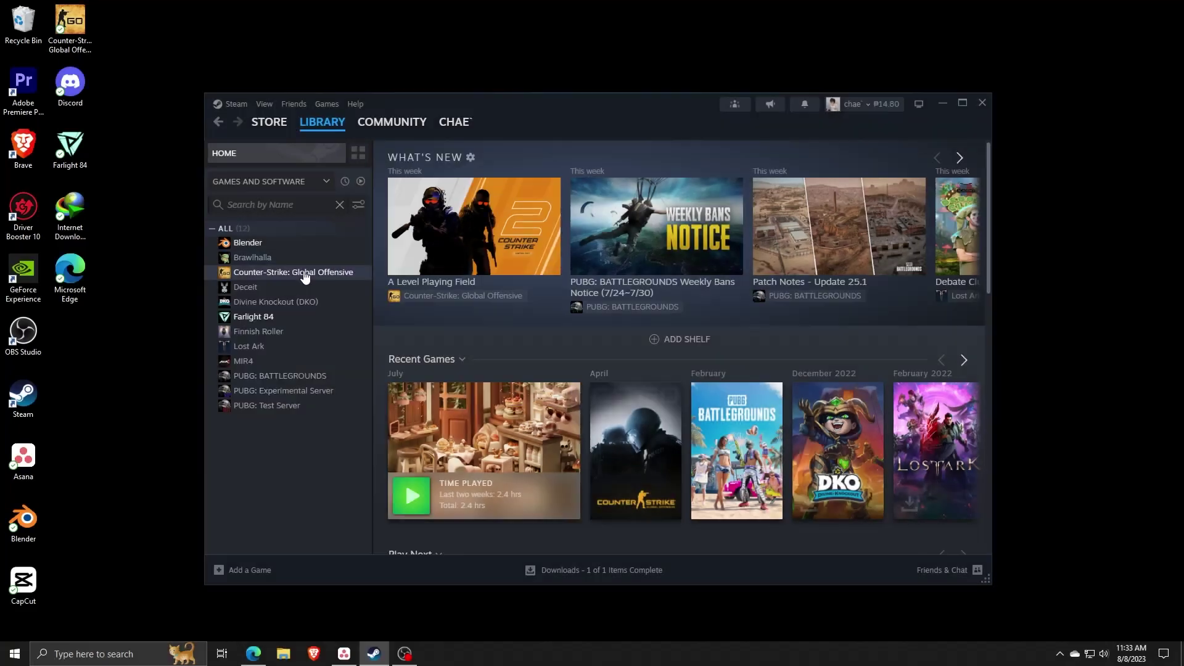
{"action": "left_click", "coordinate": [292, 273]}
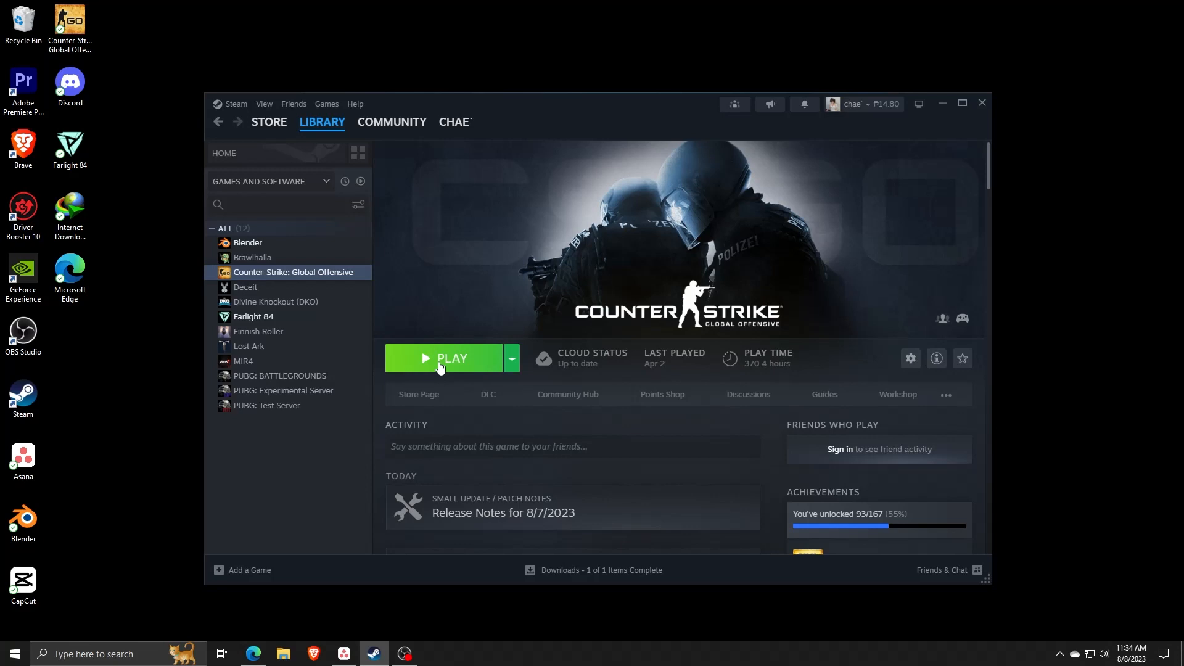
{"action": "left_click", "coordinate": [263, 104]}
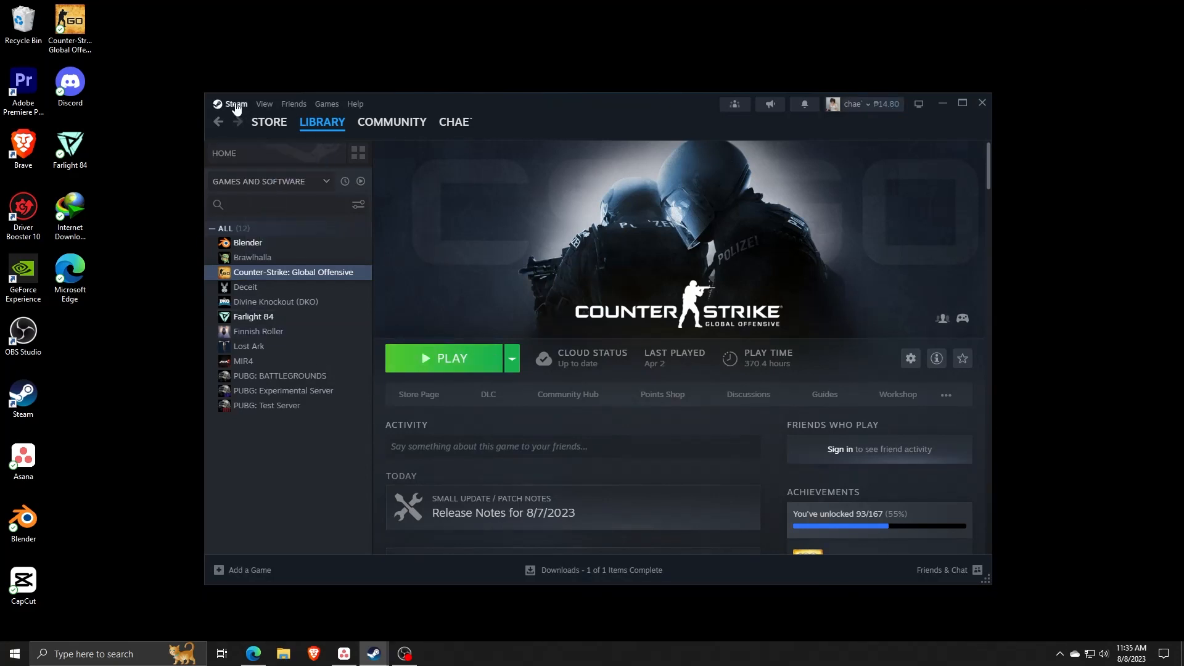
Run Check for Steam Client Updates from the Steam menu, confirming the client is current.
{"action": "left_click", "coordinate": [237, 104]}
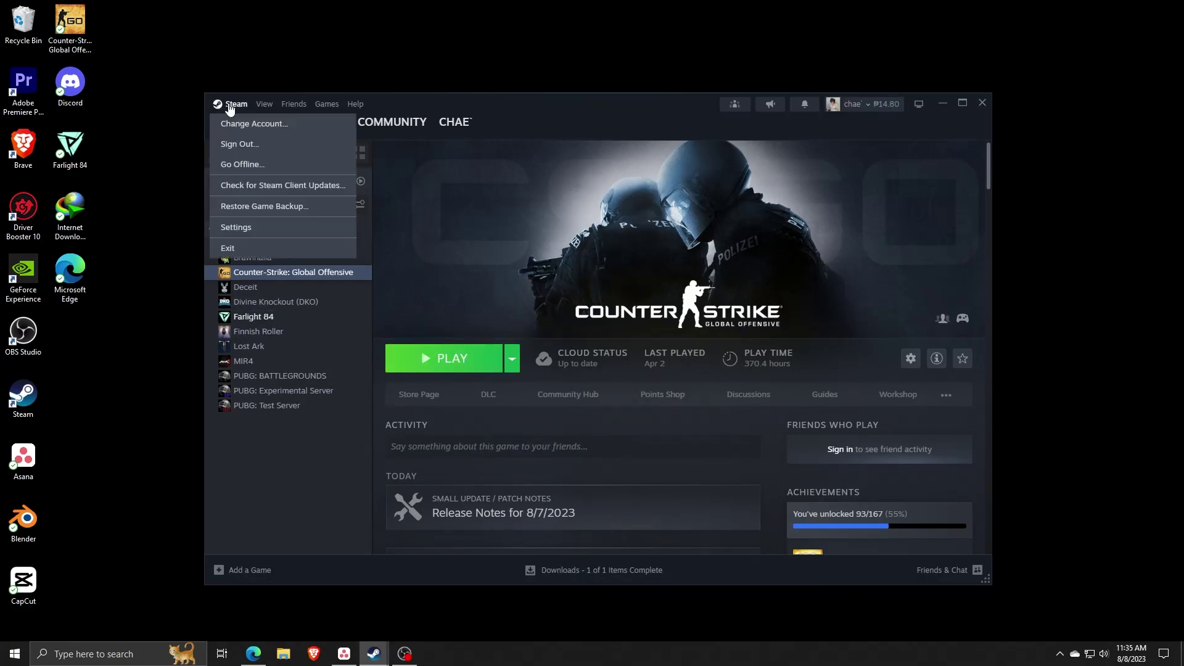
{"action": "left_click", "coordinate": [261, 187]}
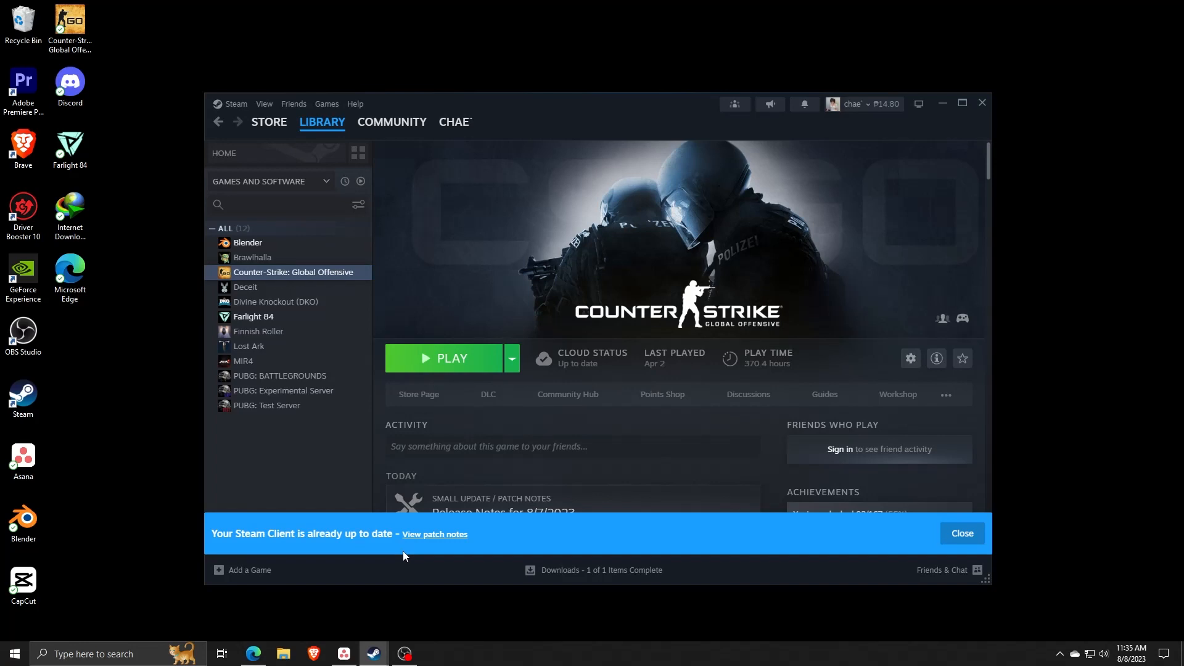
Set Client Beta Participation to Steam Beta Update in Interface settings and dismiss the restart prompt.
{"action": "left_click", "coordinate": [231, 104]}
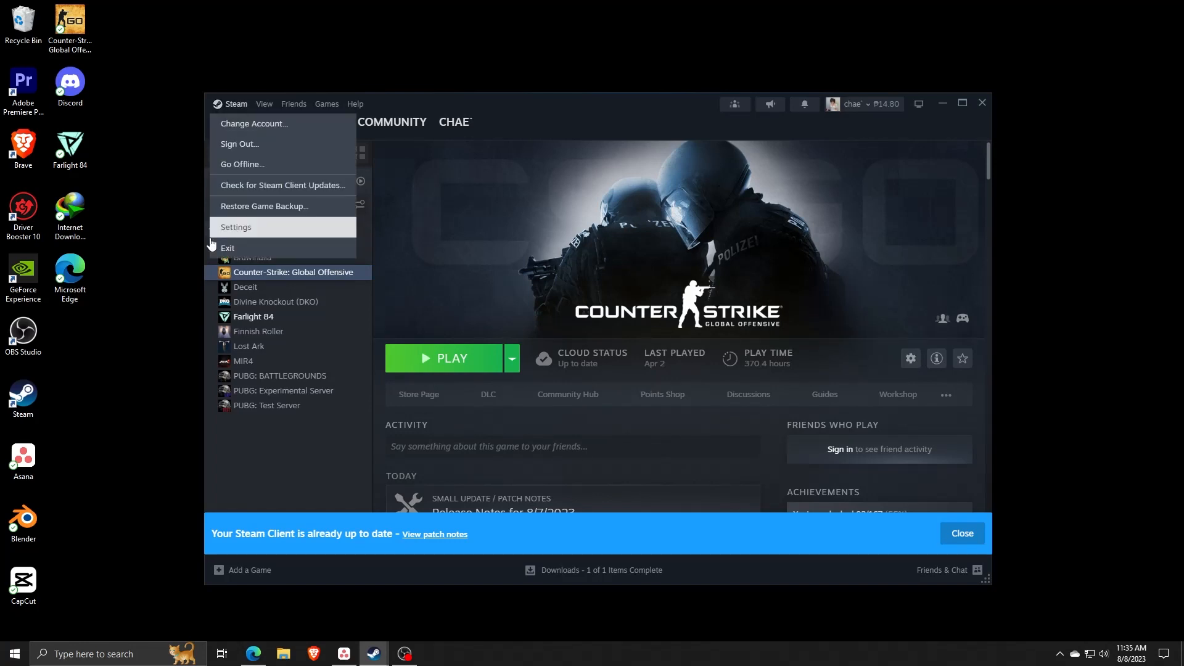
{"action": "left_click", "coordinate": [261, 228]}
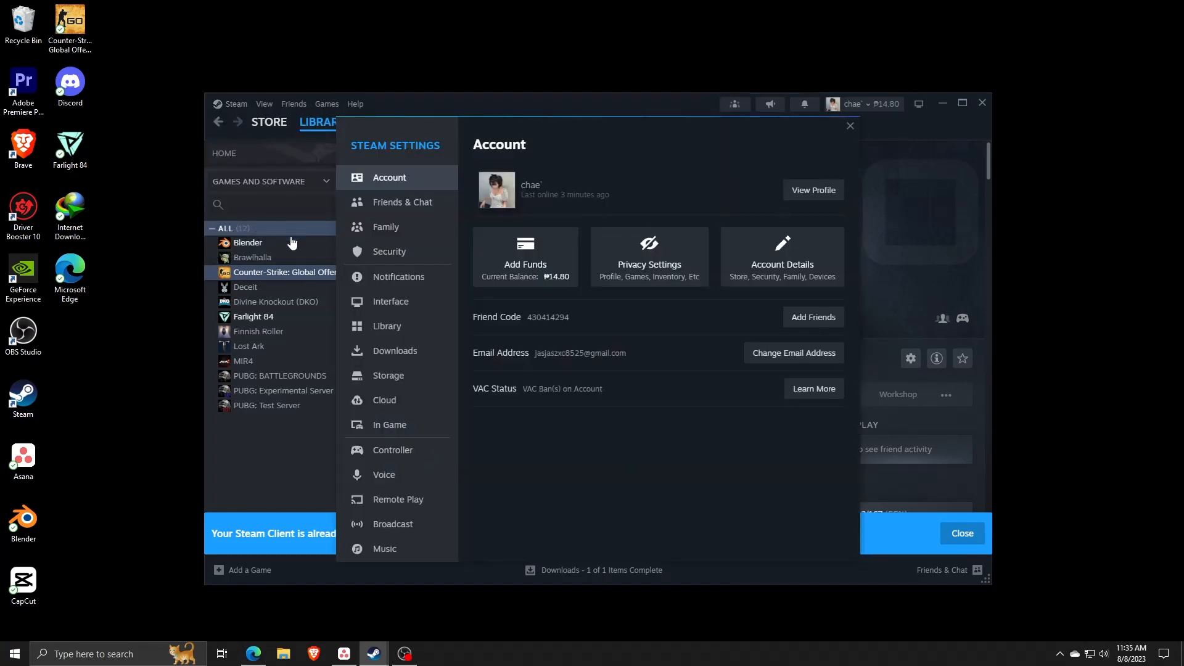
{"action": "left_click", "coordinate": [397, 306]}
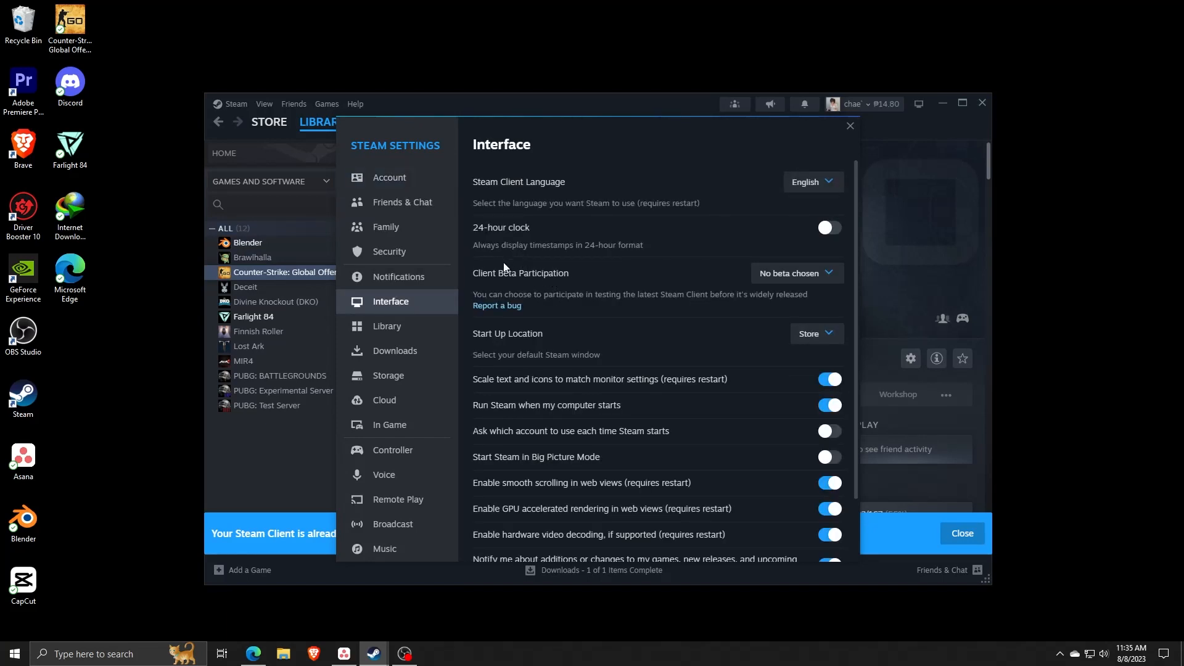
{"action": "left_click", "coordinate": [795, 273]}
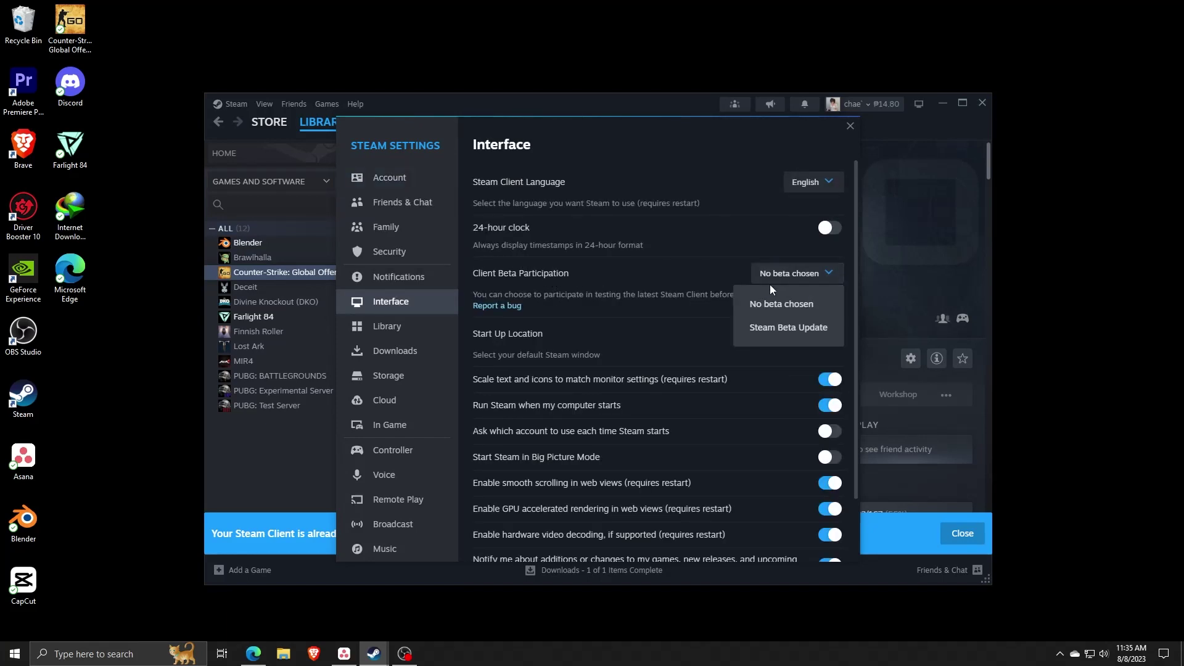
{"action": "left_click", "coordinate": [789, 328]}
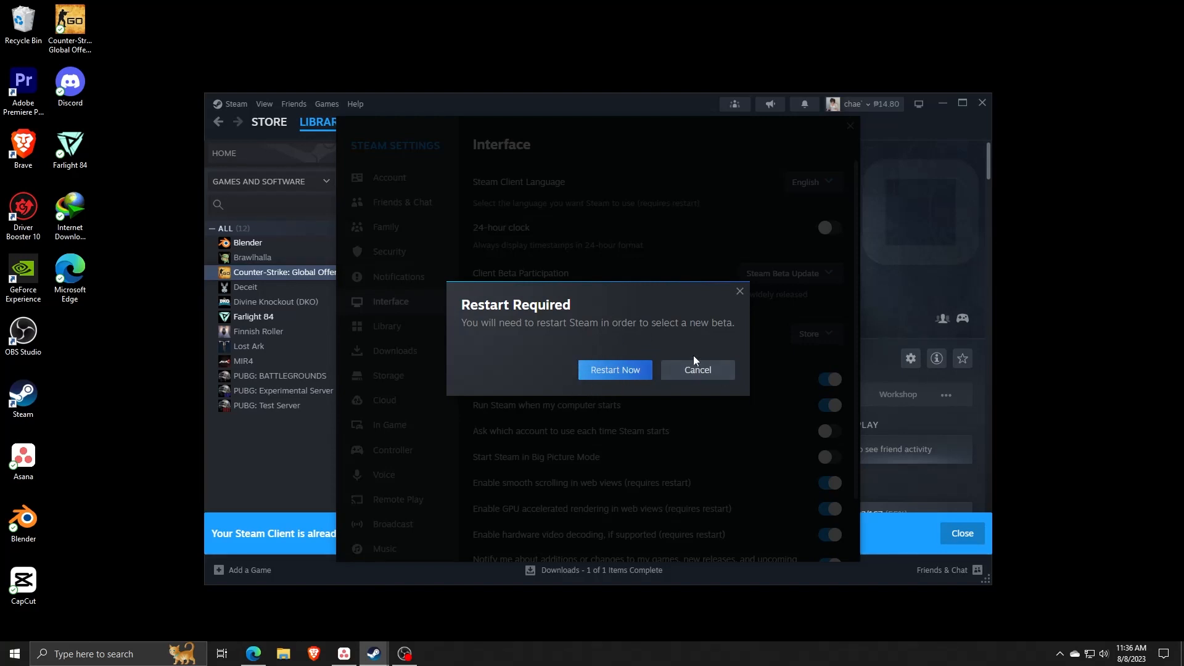
{"action": "left_click", "coordinate": [741, 293]}
Show CS:GO Properties > Installed Files for verification, then bring up the desktop Steam shortcut's menu.
{"action": "right_click", "coordinate": [315, 272]}
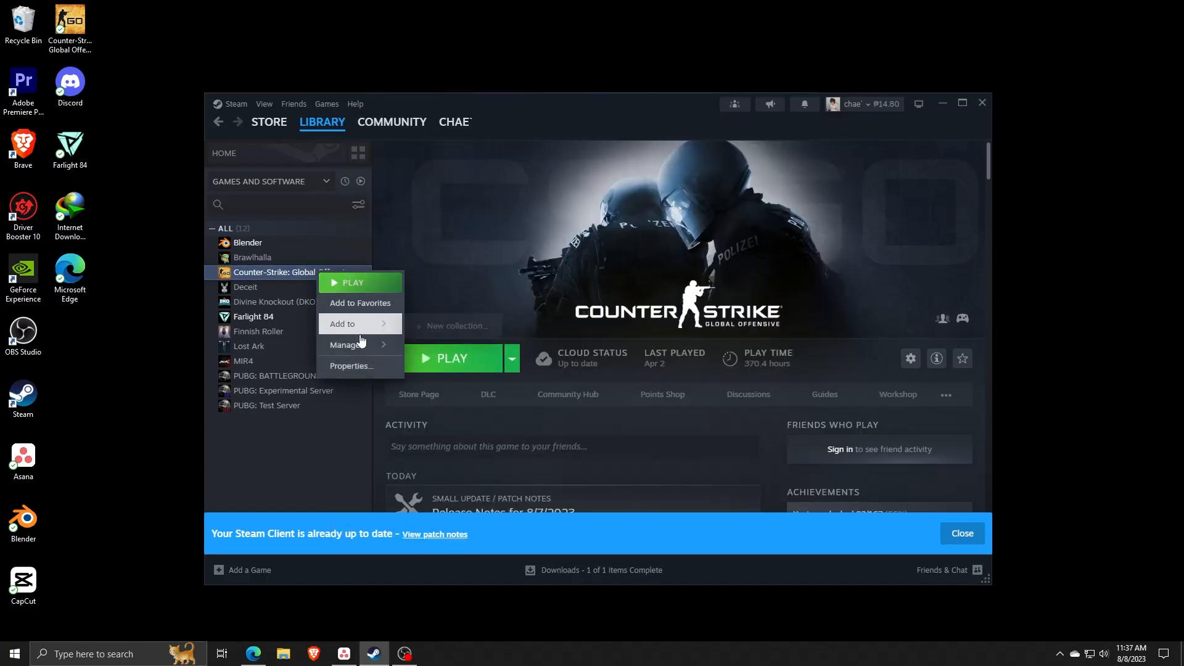
{"action": "left_click", "coordinate": [350, 367]}
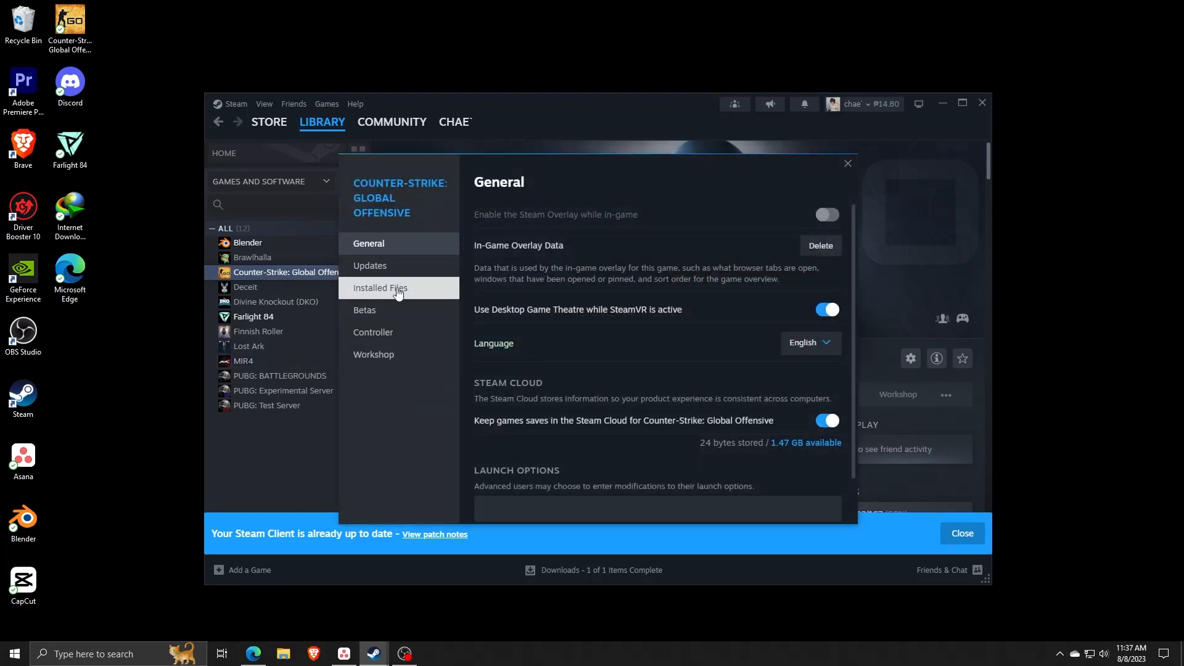
{"action": "left_click", "coordinate": [398, 289]}
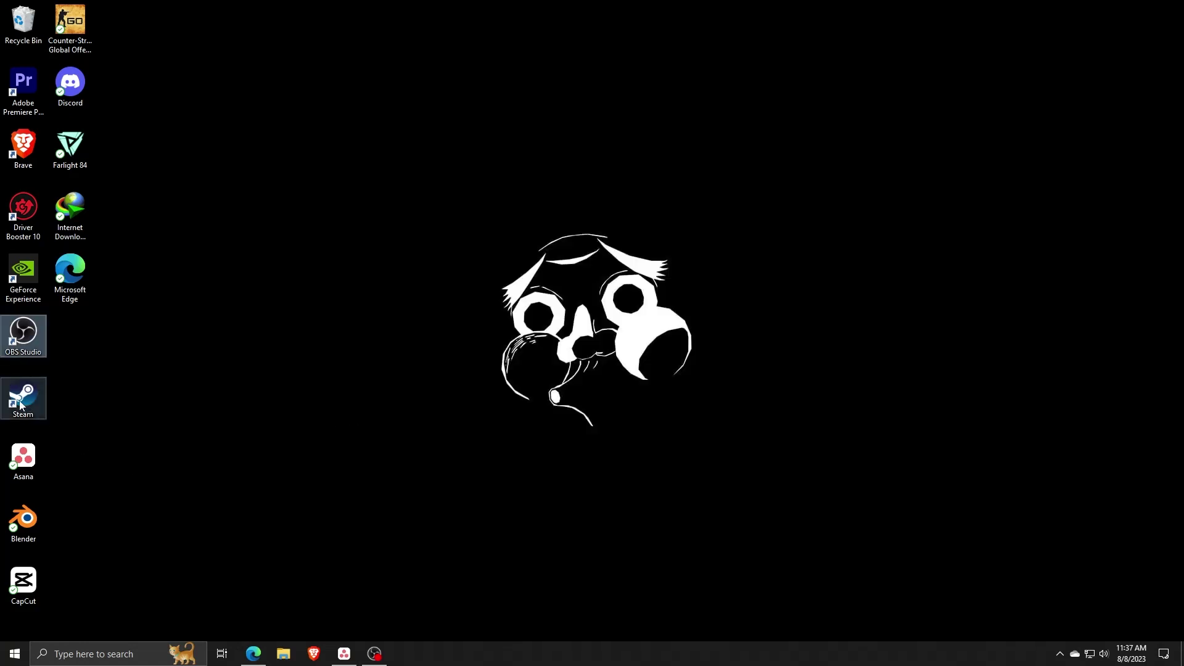
{"action": "right_click", "coordinate": [20, 400]}
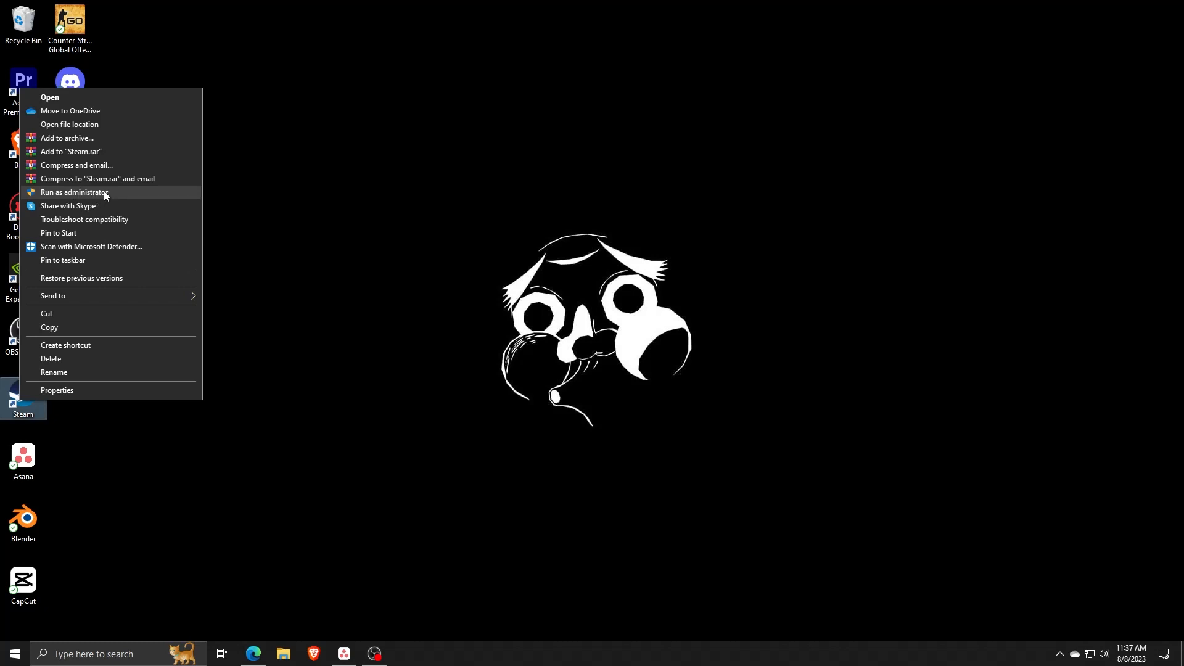
Dismiss the Steam shortcut's context menu, leaving the desktop clear.
{"action": "left_click", "coordinate": [529, 474]}
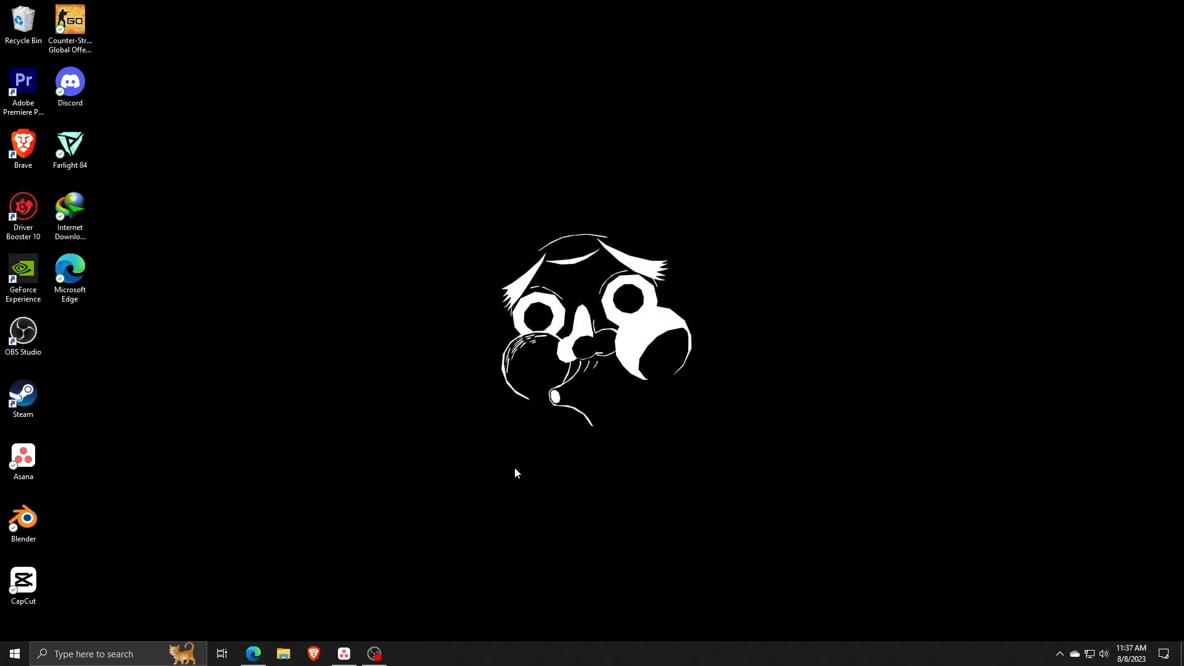